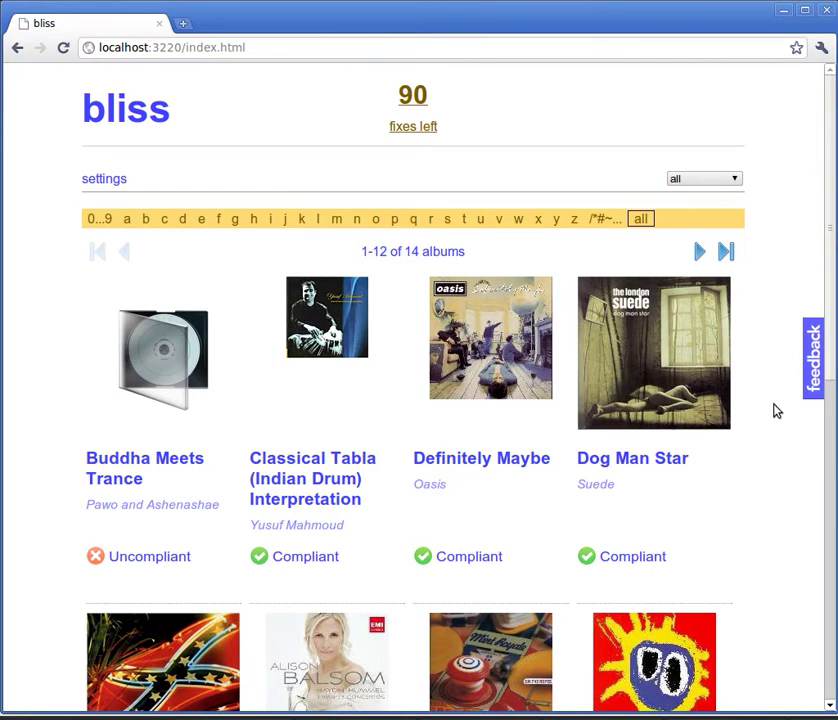
# Step: Expand the settings panel above the album grid to show the library location and rule links
pyautogui.scroll(-1, 777, 410)
pyautogui.scroll(-1, 777, 410)
pyautogui.scroll(2, 777, 408)
pyautogui.moveTo(422, 362)
pyautogui.moveTo(657, 382)
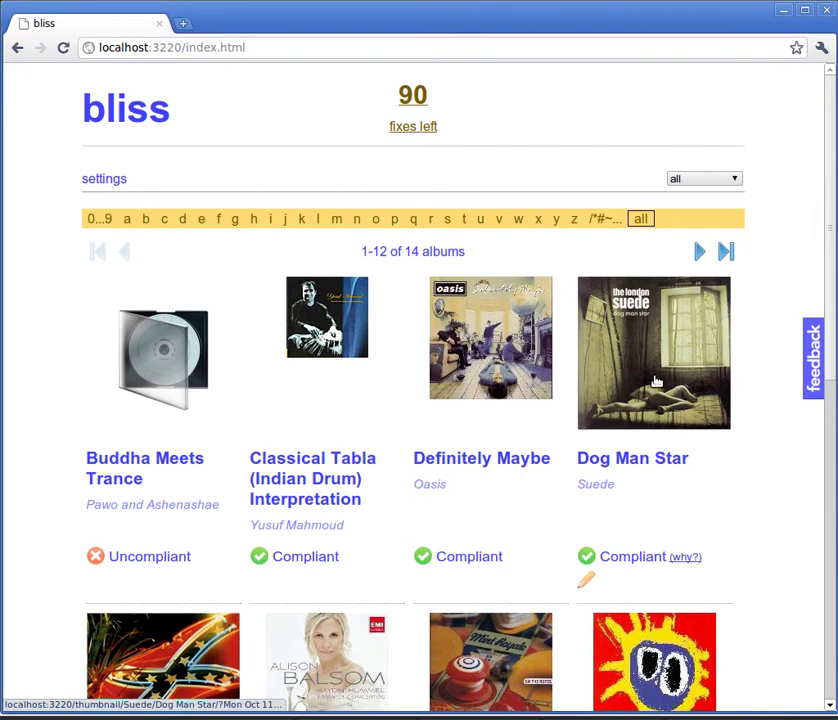
pyautogui.click(118, 182)
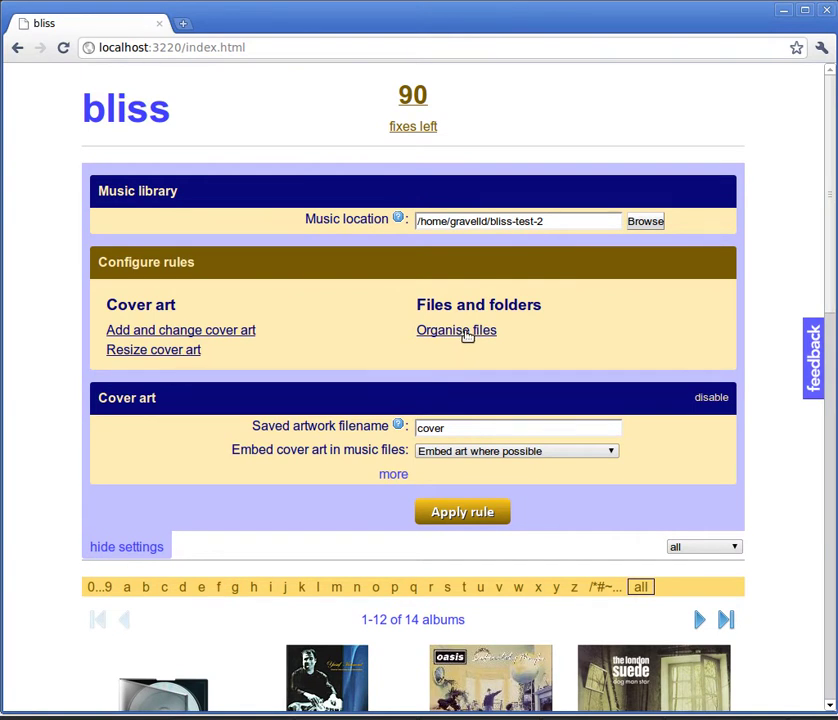
# Step: Add a File organisation rule with folder structure artist/album/tracknum-trackname
pyautogui.click(466, 333)
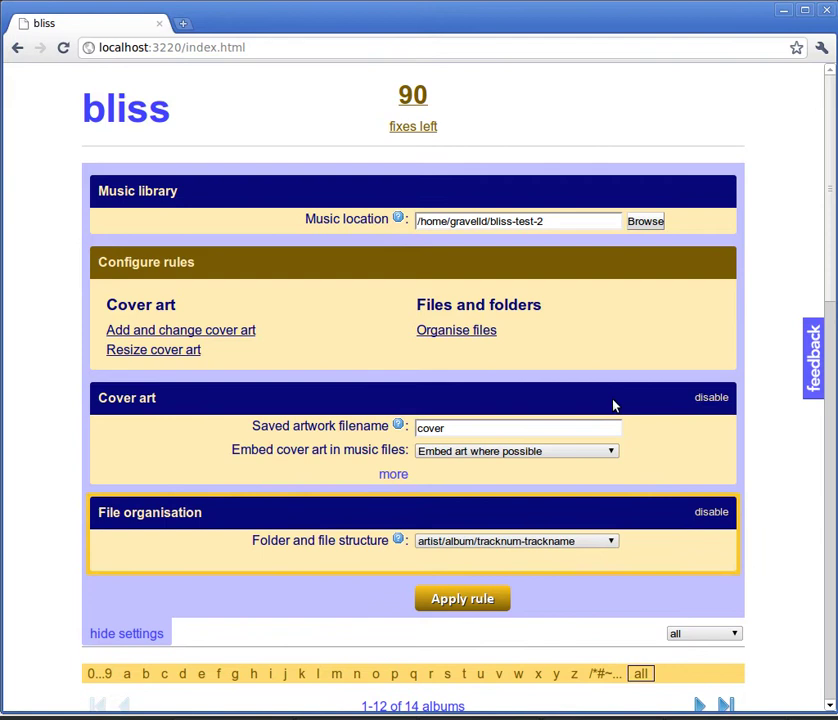
pyautogui.scroll(-1, 640, 545)
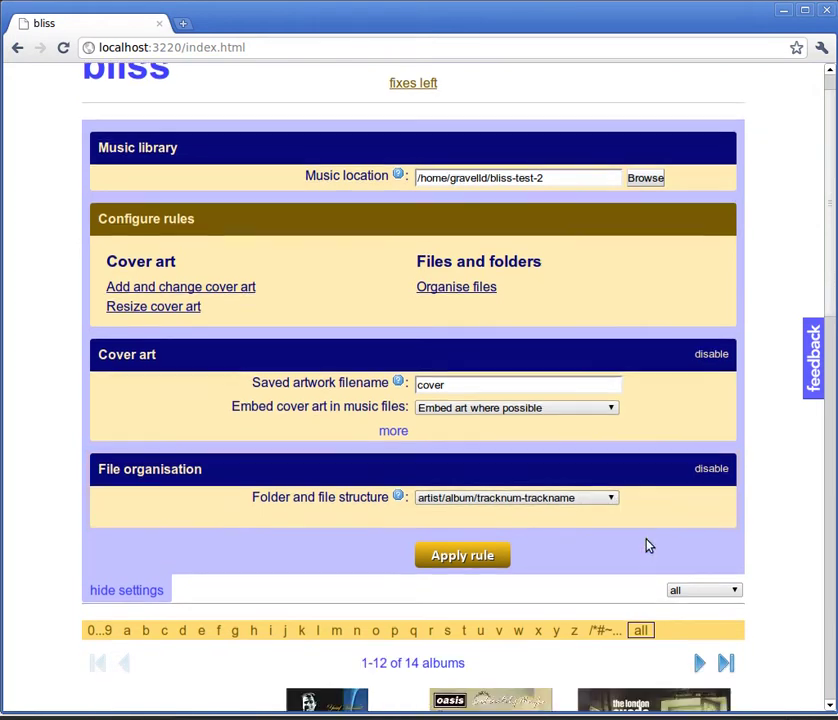
pyautogui.scroll(-1, 646, 545)
pyautogui.click(599, 456)
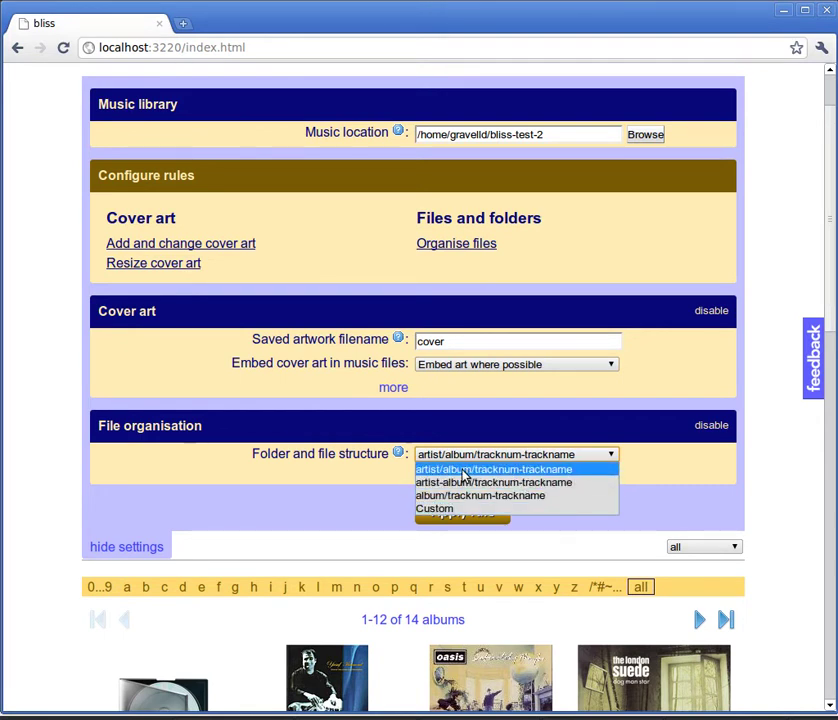
pyautogui.click(430, 472)
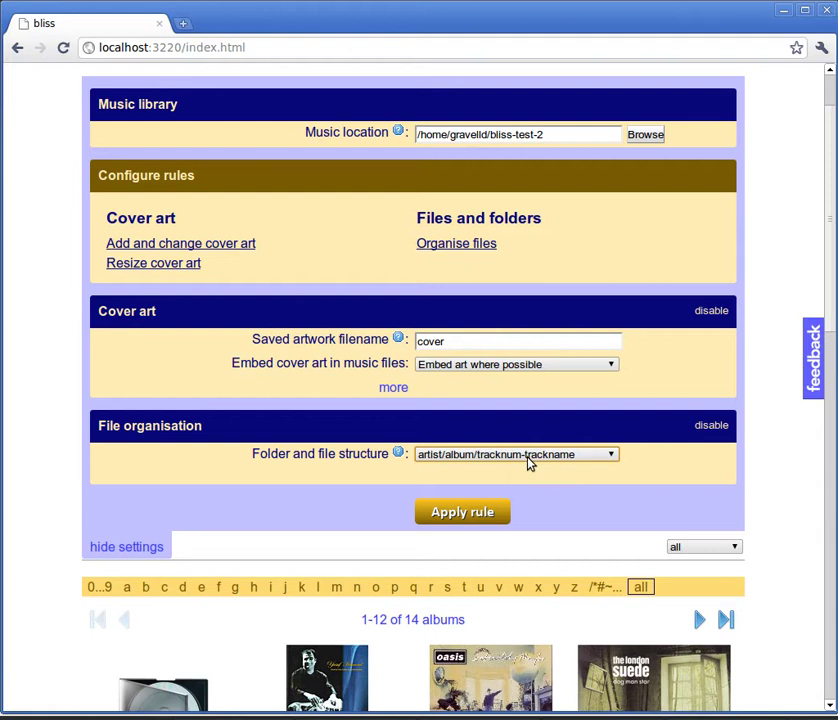
pyautogui.click(603, 458)
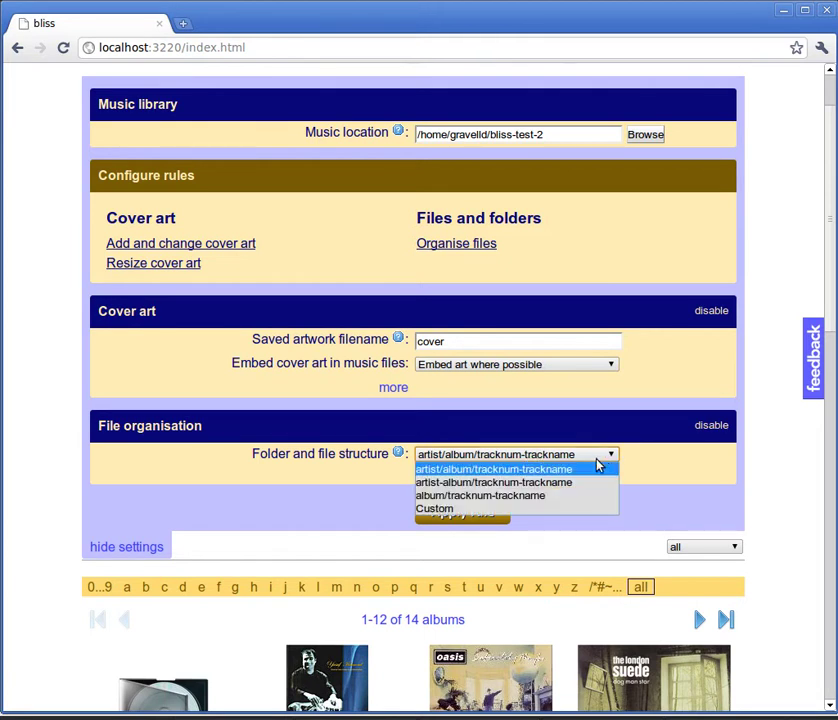
pyautogui.click(452, 508)
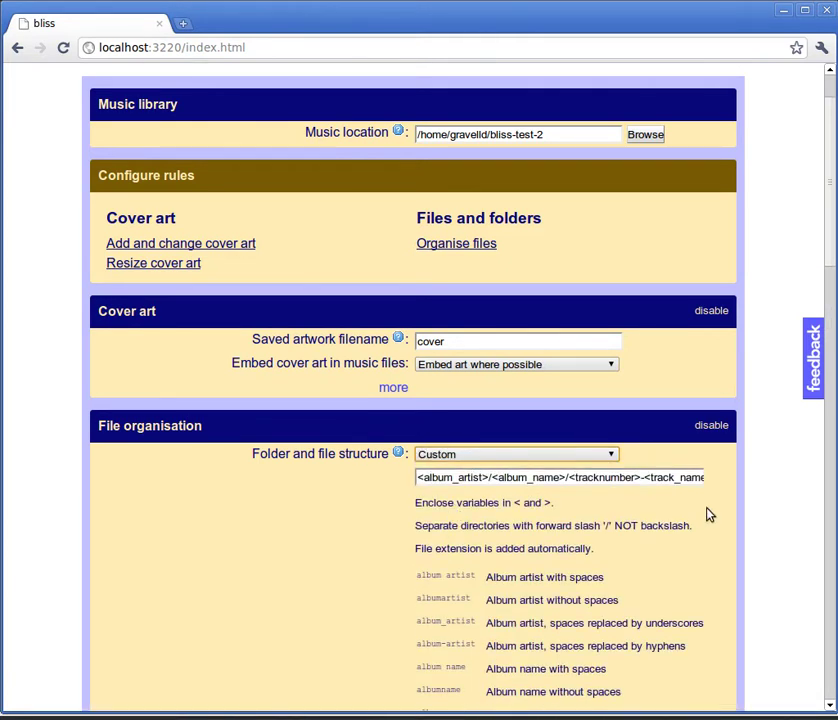
pyautogui.scroll(-5, 462, 332)
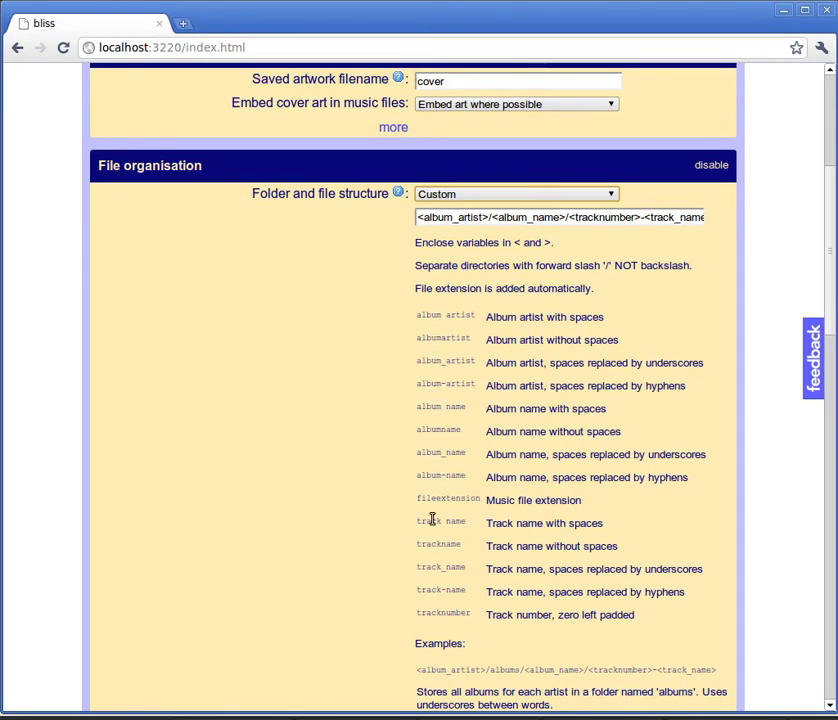
pyautogui.click(477, 198)
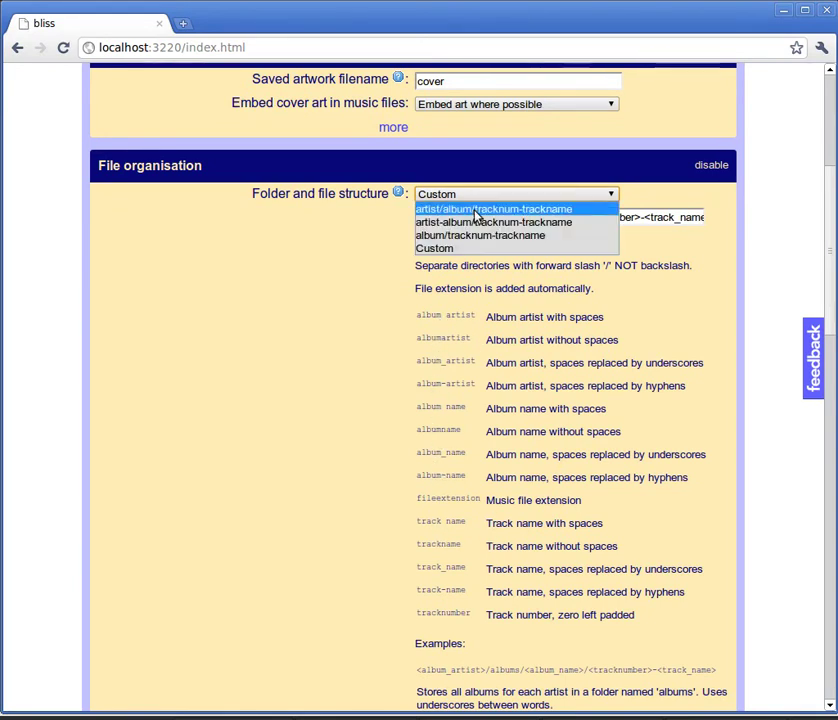
pyautogui.click(475, 214)
pyautogui.scroll(3, 661, 315)
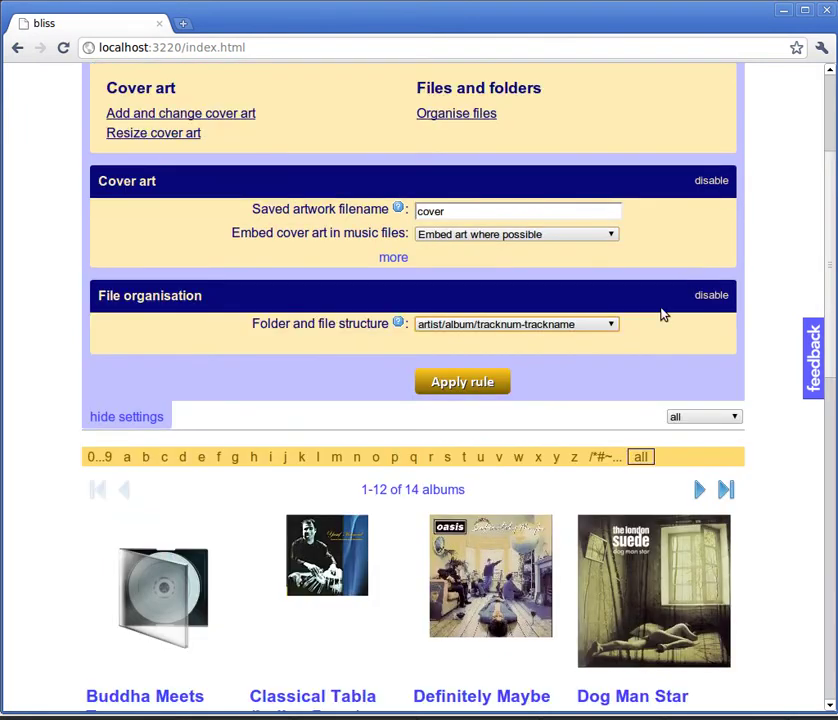
# Step: Apply the folder rule, review the rescanned albums, and show why The Singles is compliant
pyautogui.click(461, 390)
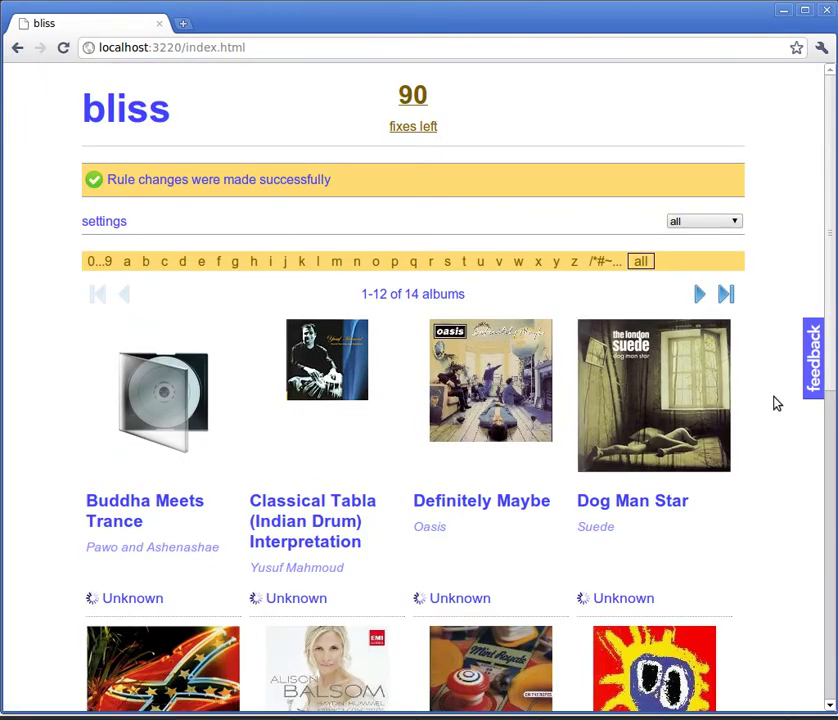
pyautogui.scroll(-2, 770, 395)
pyautogui.scroll(-1, 785, 385)
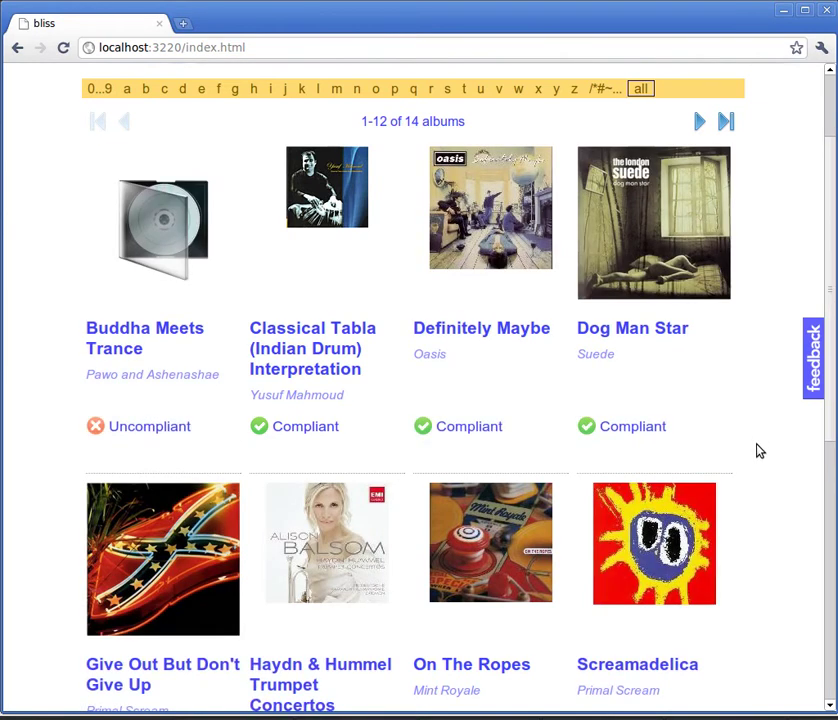
pyautogui.scroll(-5, 758, 451)
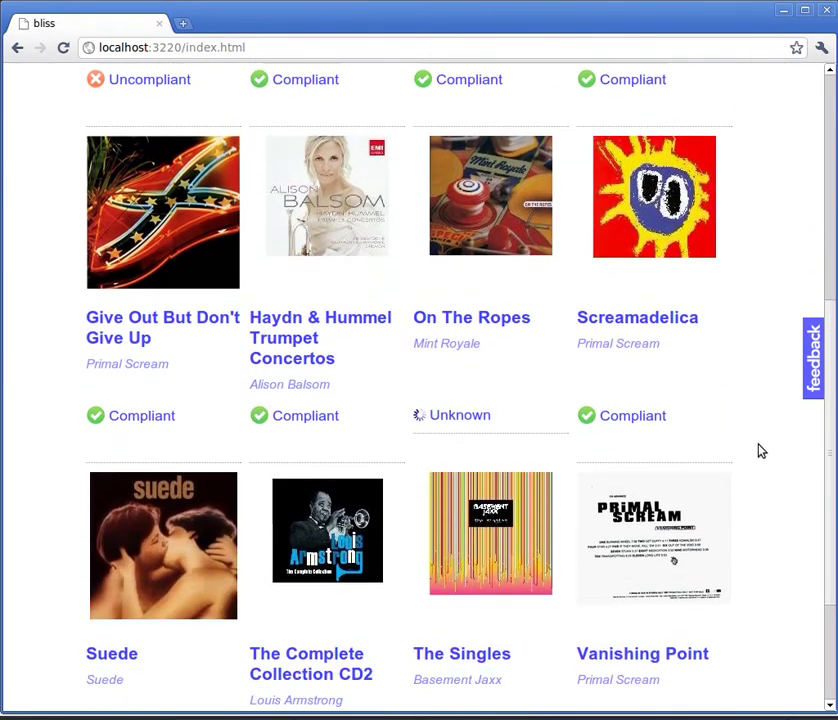
pyautogui.scroll(-3, 758, 451)
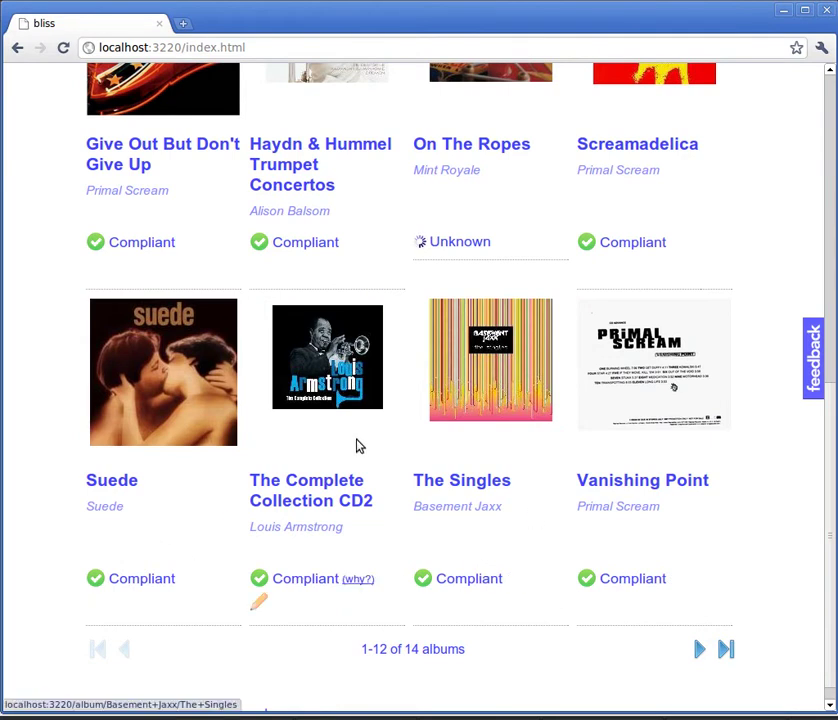
pyautogui.scroll(1, 540, 515)
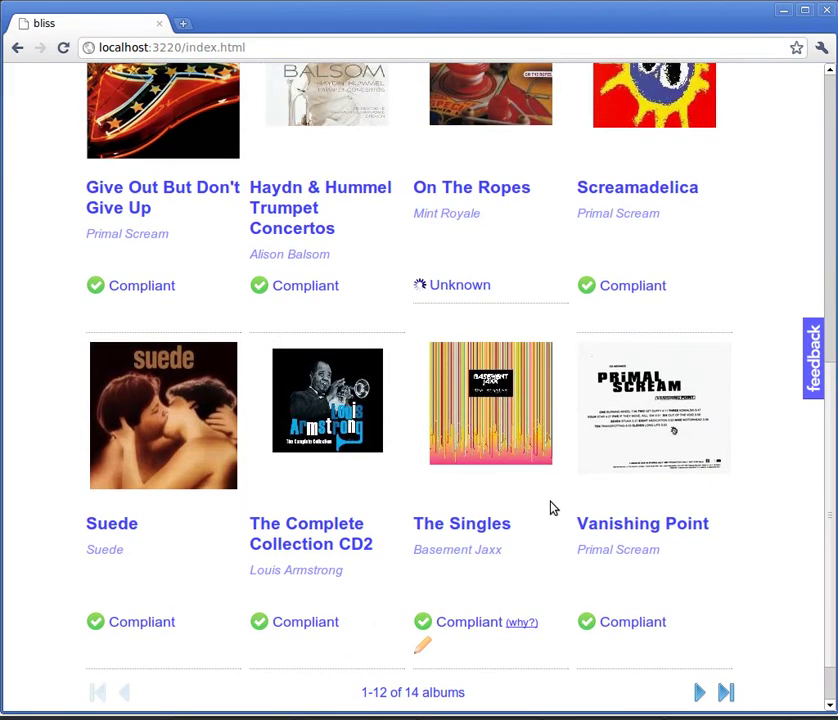
pyautogui.click(529, 624)
pyautogui.scroll(-3, 550, 610)
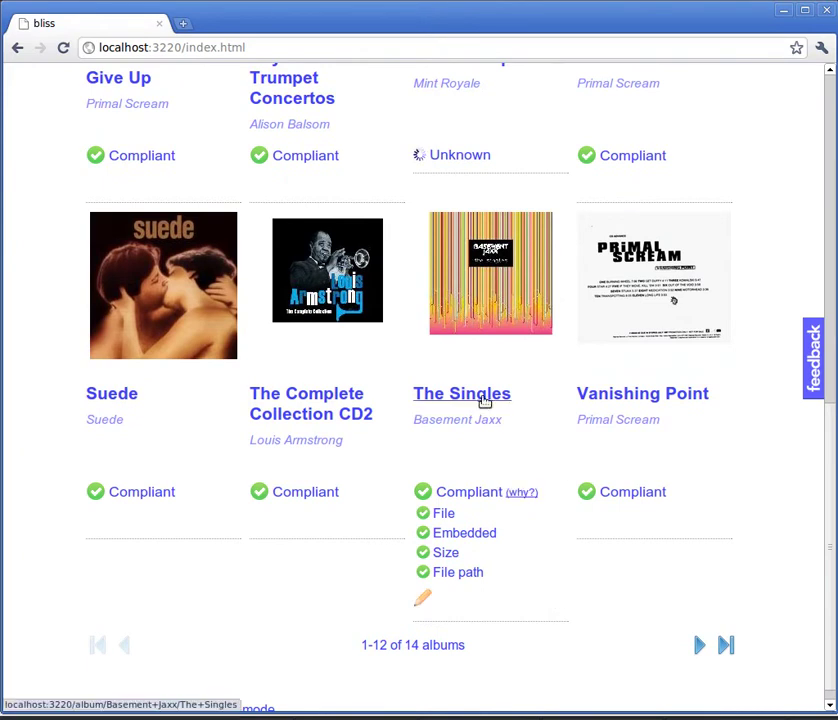
# Step: Open The Singles' File path report and compare each track's expected and actual paths
pyautogui.click(462, 573)
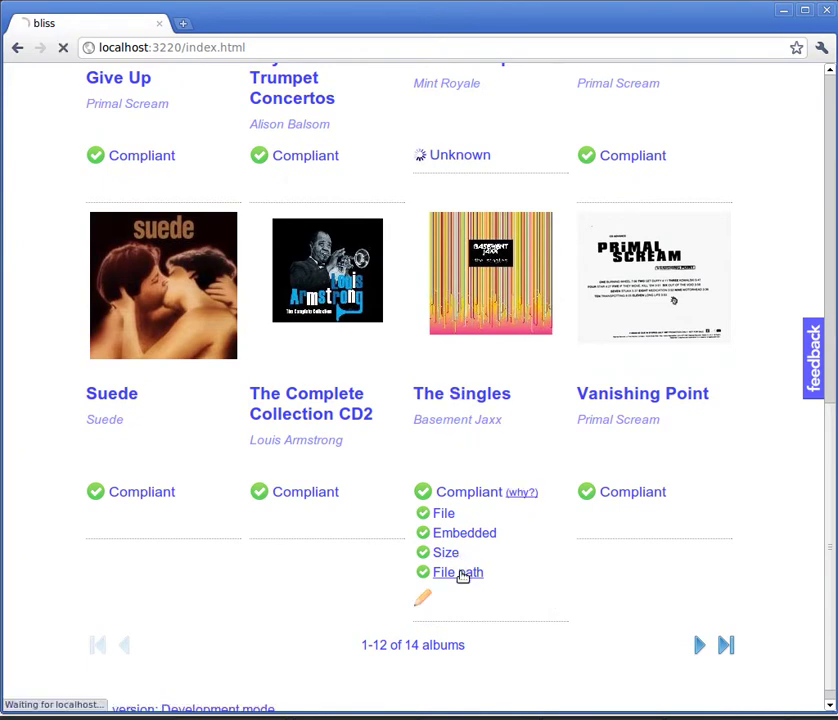
pyautogui.scroll(-2, 760, 442)
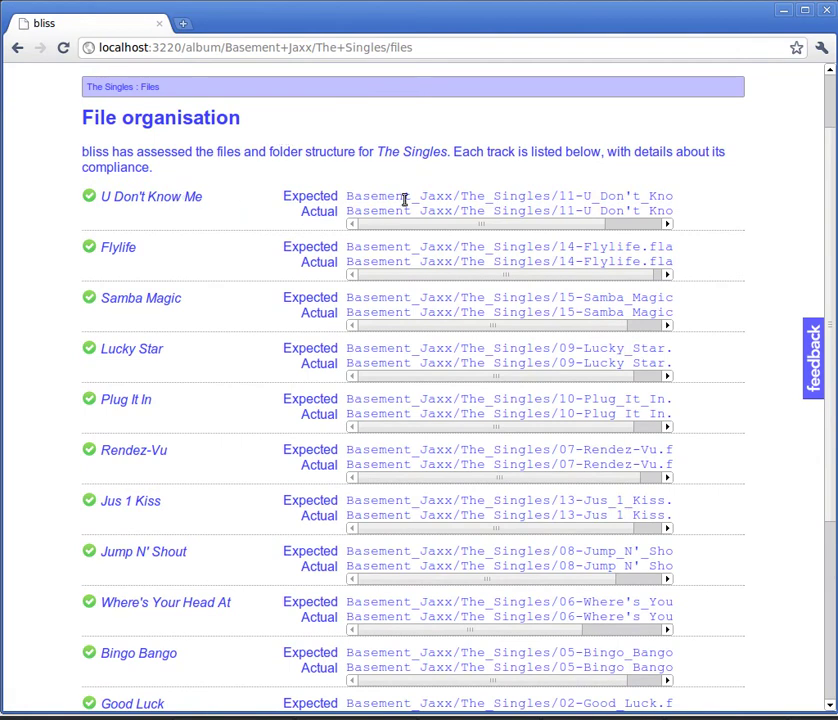
pyautogui.moveTo(408, 224)
pyautogui.mouseDown()
pyautogui.moveTo(477, 228)
pyautogui.moveTo(389, 224)
pyautogui.mouseUp()
pyautogui.moveTo(530, 232)
pyautogui.mouseDown()
pyautogui.moveTo(537, 230)
pyautogui.moveTo(505, 236)
pyautogui.mouseUp()
pyautogui.click(427, 210)
pyautogui.moveTo(403, 211); pyautogui.dragTo(428, 211)
pyautogui.click(505, 211)
pyautogui.scroll(2, 700, 229)
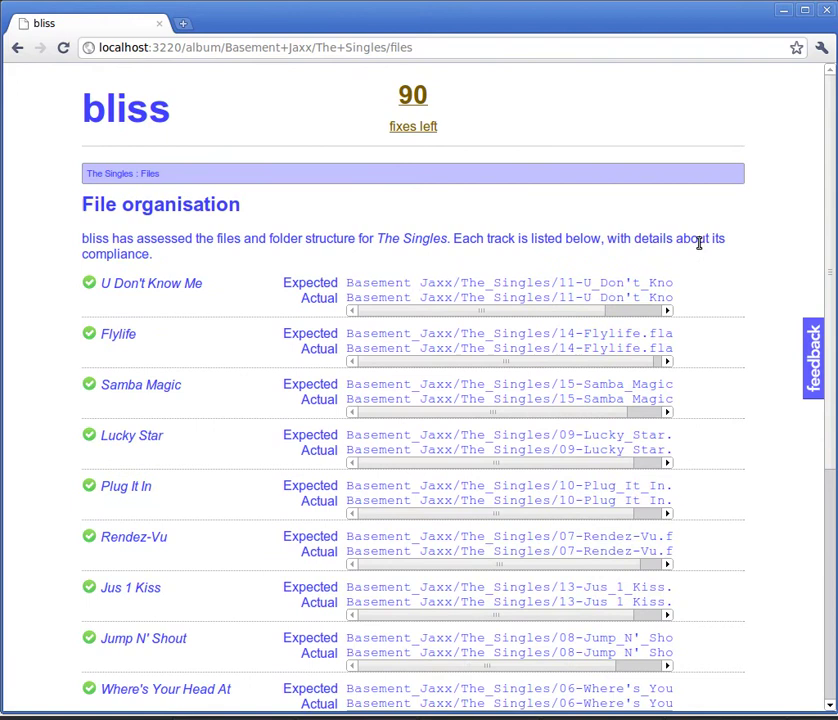
pyautogui.rightClick(514, 193)
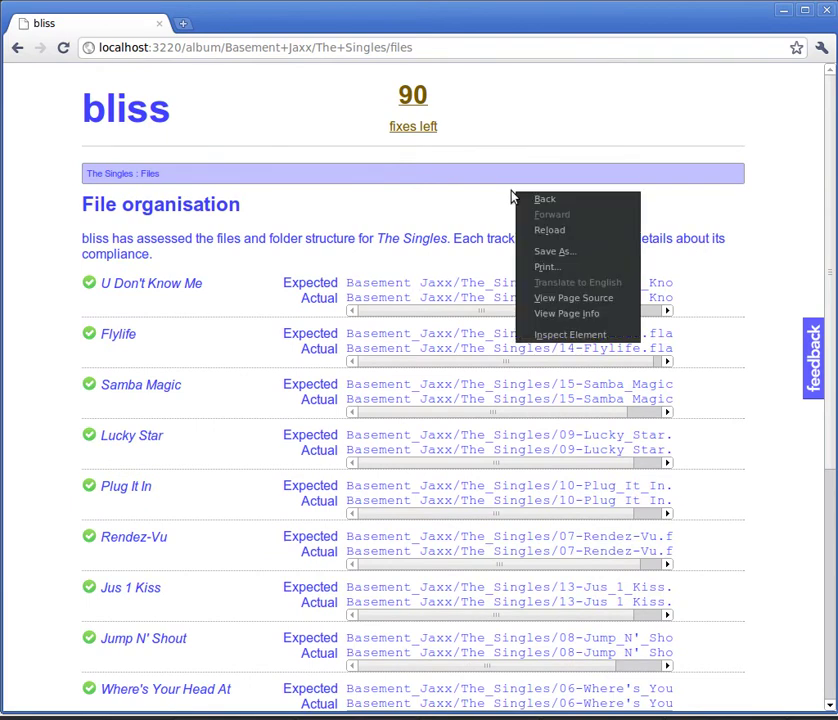
# Step: Check why the Oasis album on page two is uncompliant, then return to page one
pyautogui.click(121, 117)
pyautogui.scroll(-5, 398, 331)
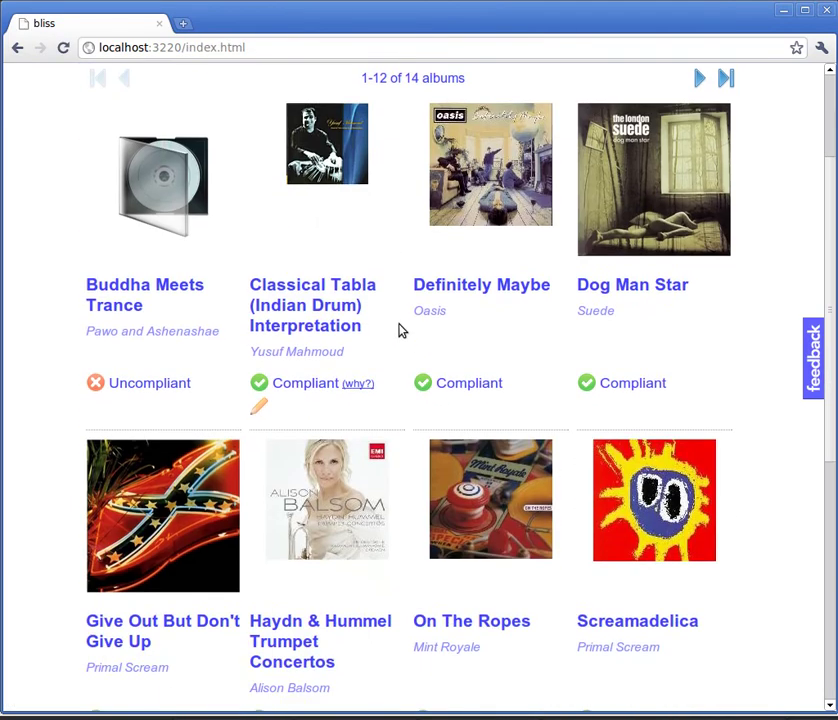
pyautogui.scroll(-3, 398, 331)
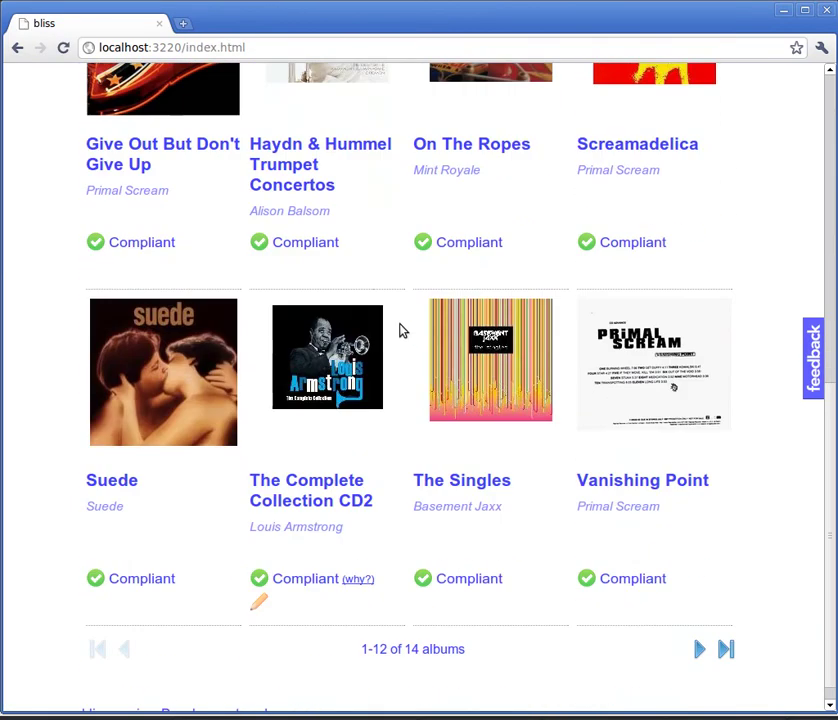
pyautogui.click(698, 648)
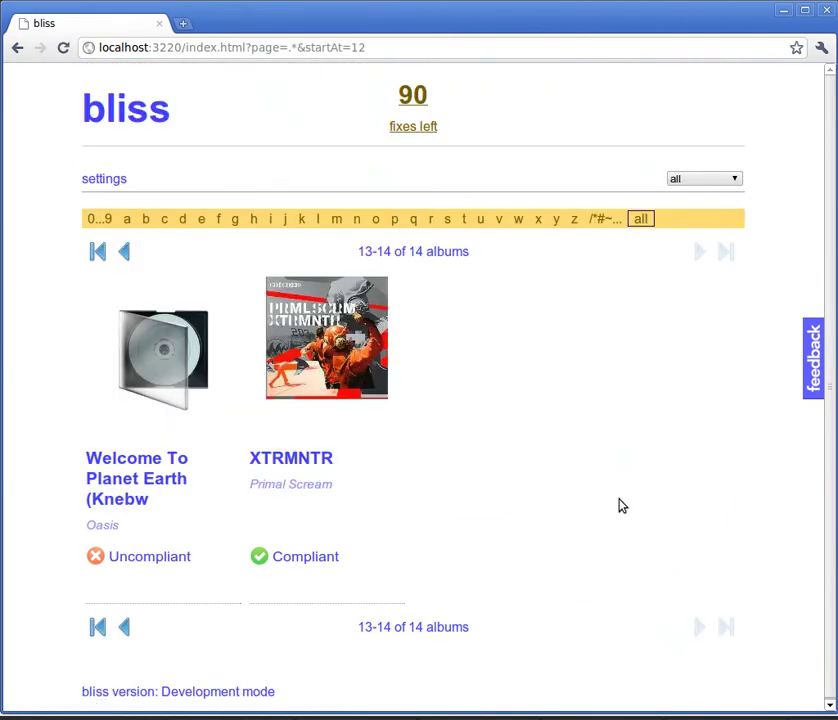
pyautogui.moveTo(327, 585)
pyautogui.click(207, 557)
pyautogui.scroll(-1, 206, 563)
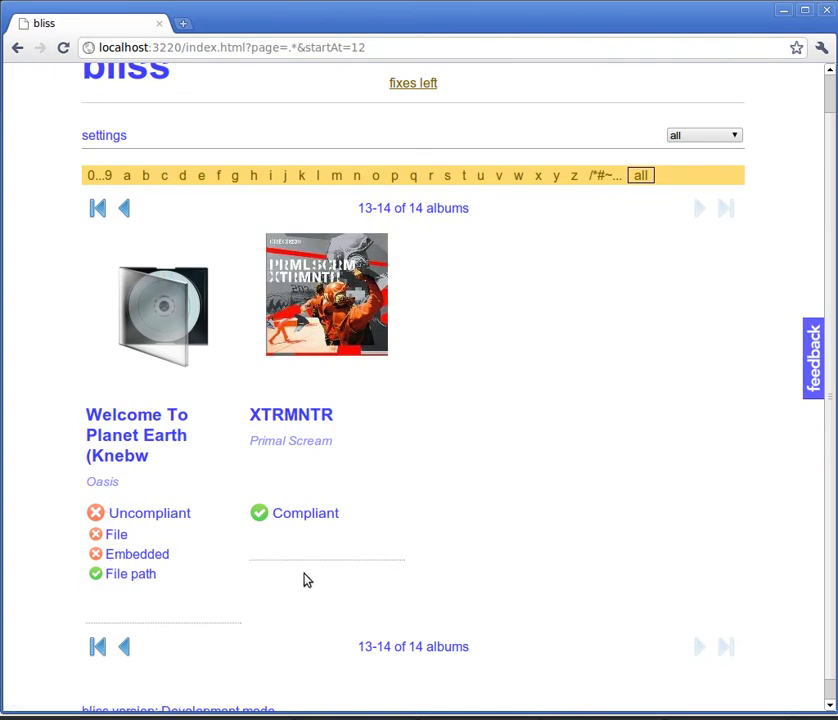
pyautogui.click(126, 649)
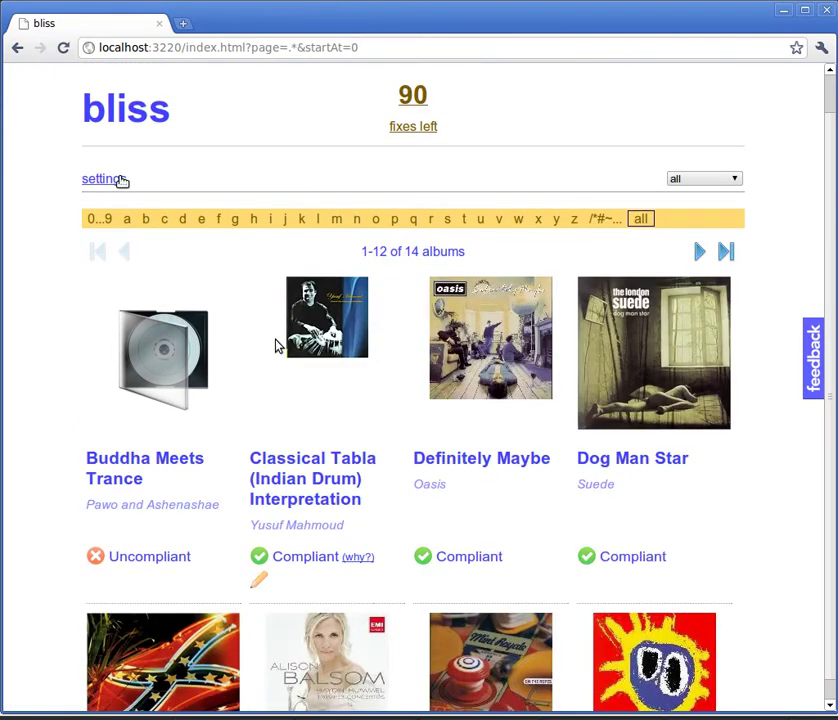
# Step: Reopen settings and view the File organisation rule's Folder and file structure choices
pyautogui.click(115, 180)
pyautogui.click(582, 541)
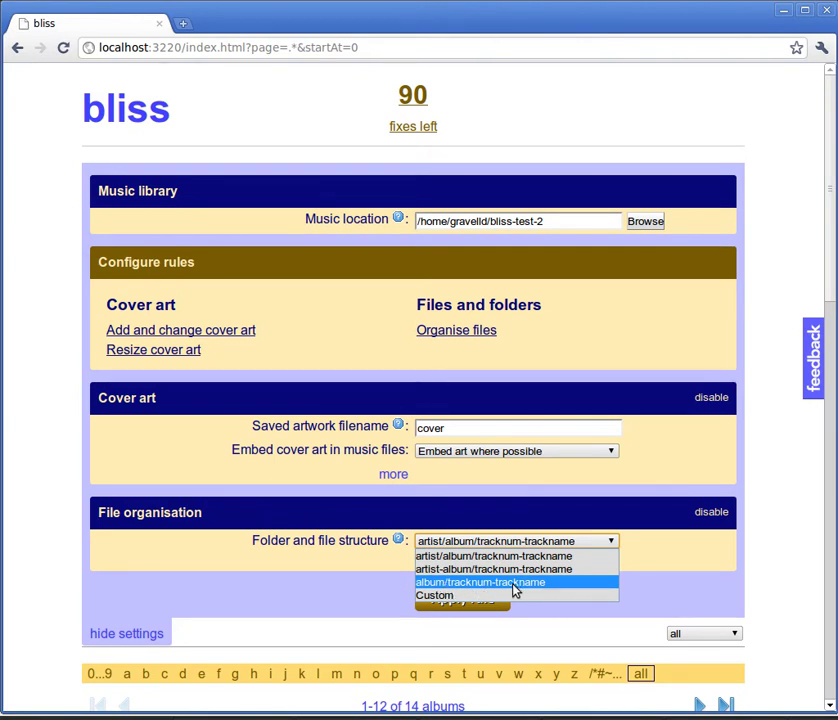
# Step: Switch the folder rule to album/tracknum-trackname and apply it, rescanning the album grid
pyautogui.click(421, 582)
pyautogui.click(443, 599)
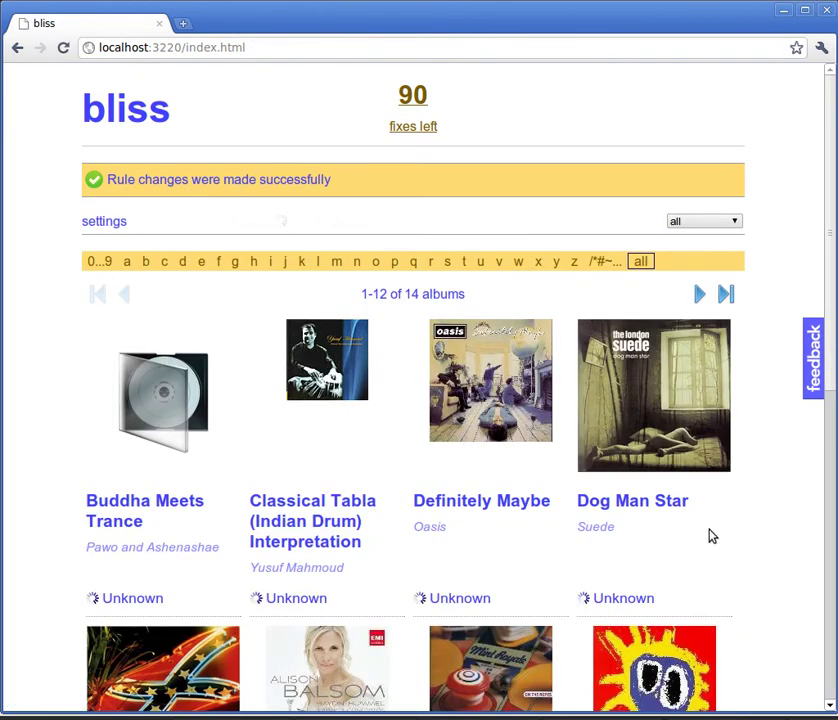
pyautogui.scroll(-2, 769, 561)
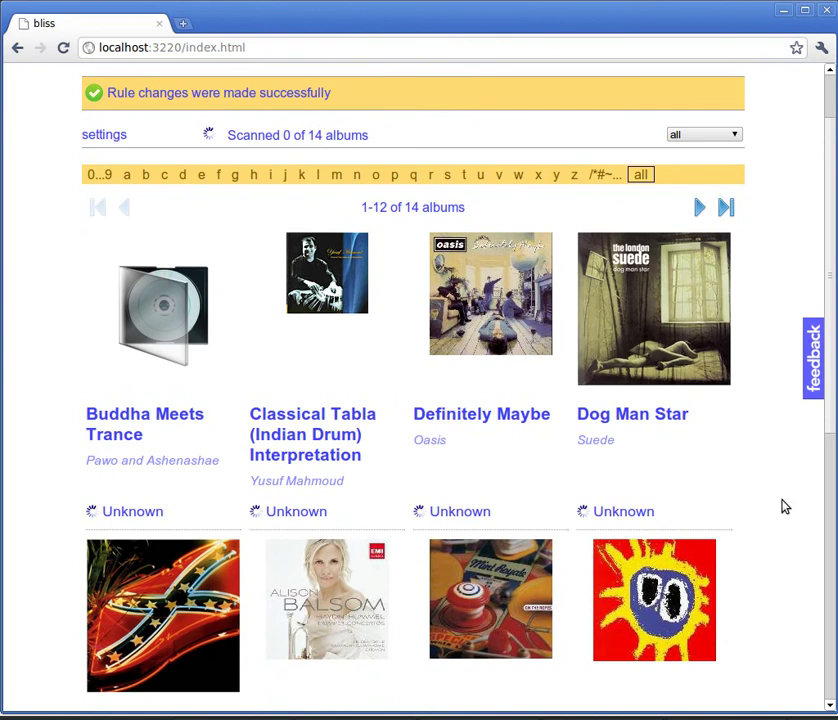
pyautogui.scroll(-1, 776, 500)
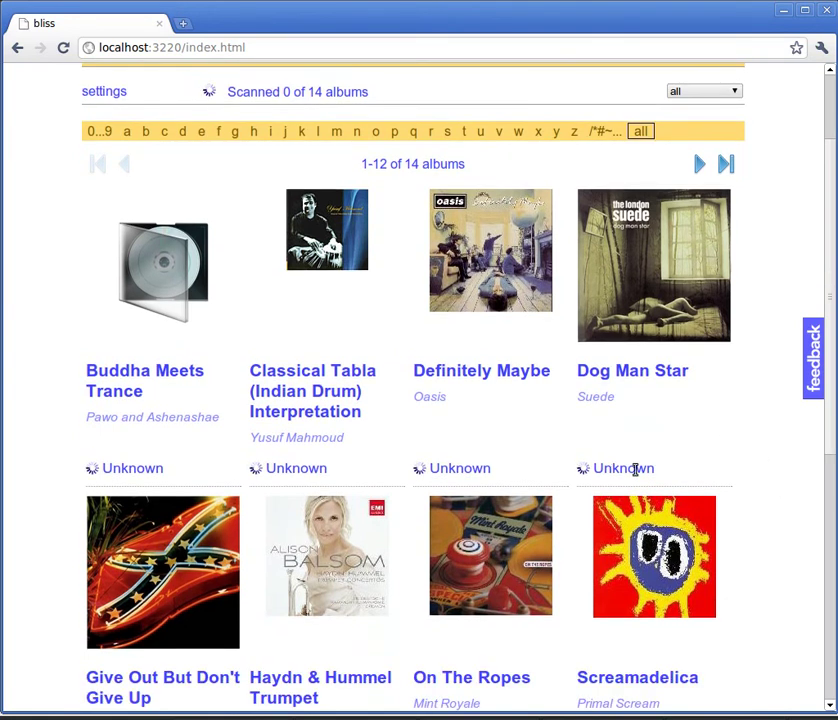
pyautogui.scroll(-1, 765, 468)
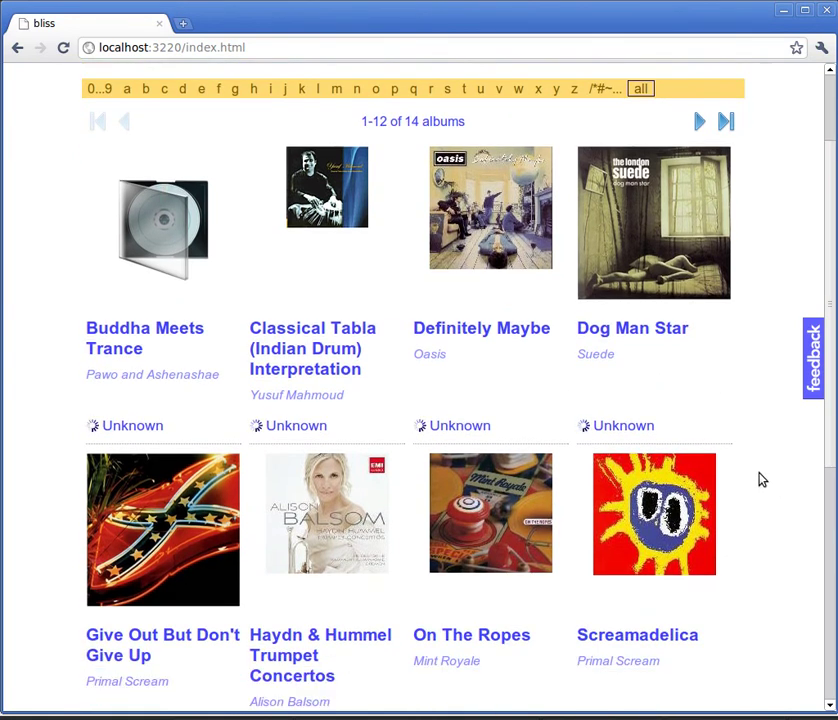
pyautogui.scroll(1, 760, 482)
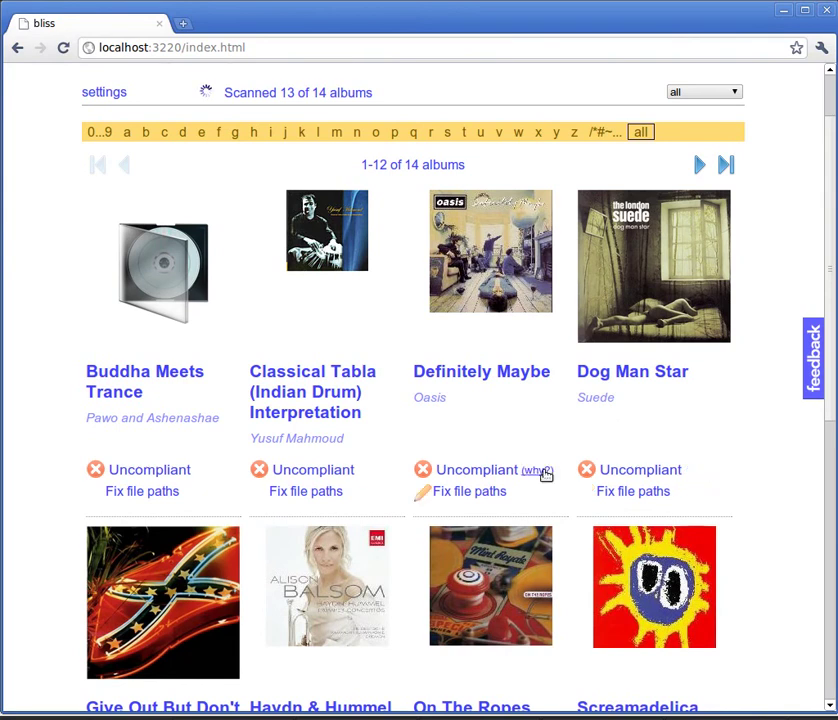
# Step: Open Definitely Maybe's File path report and compare expected paths, lacking the Oasis folder, with actual ones
pyautogui.click(543, 472)
pyautogui.click(475, 546)
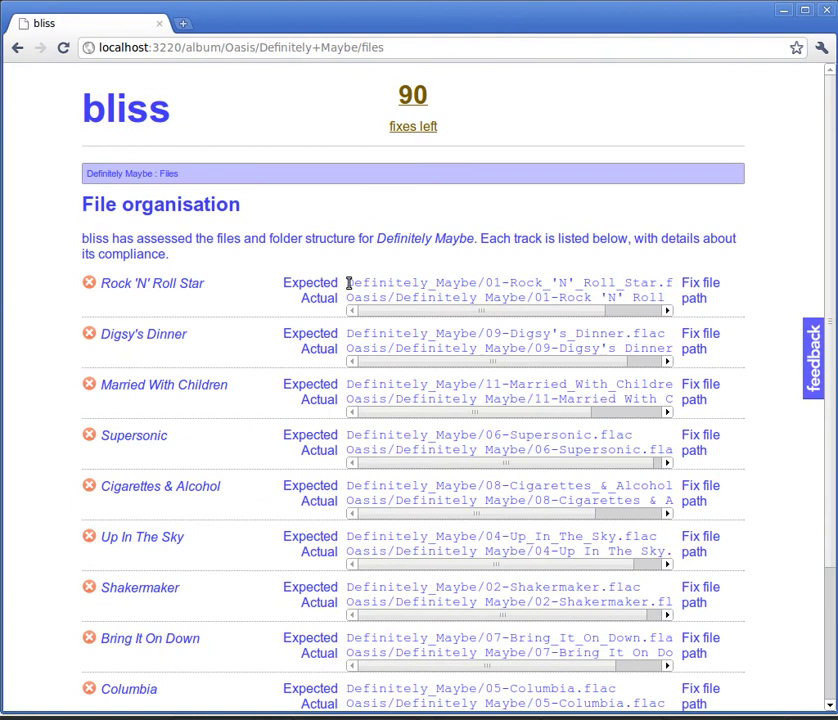
pyautogui.moveTo(348, 283); pyautogui.dragTo(478, 283)
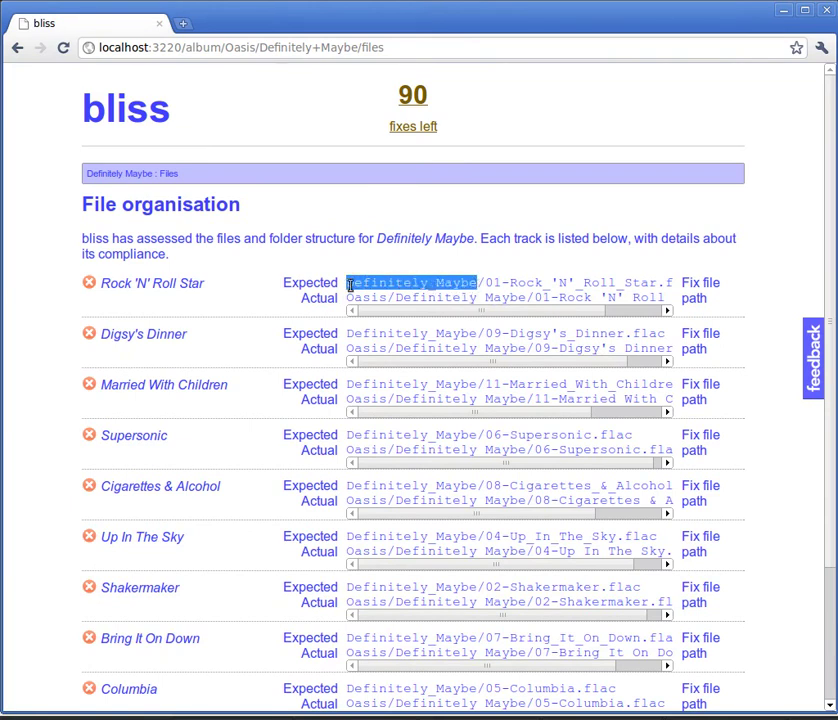
pyautogui.click(466, 285)
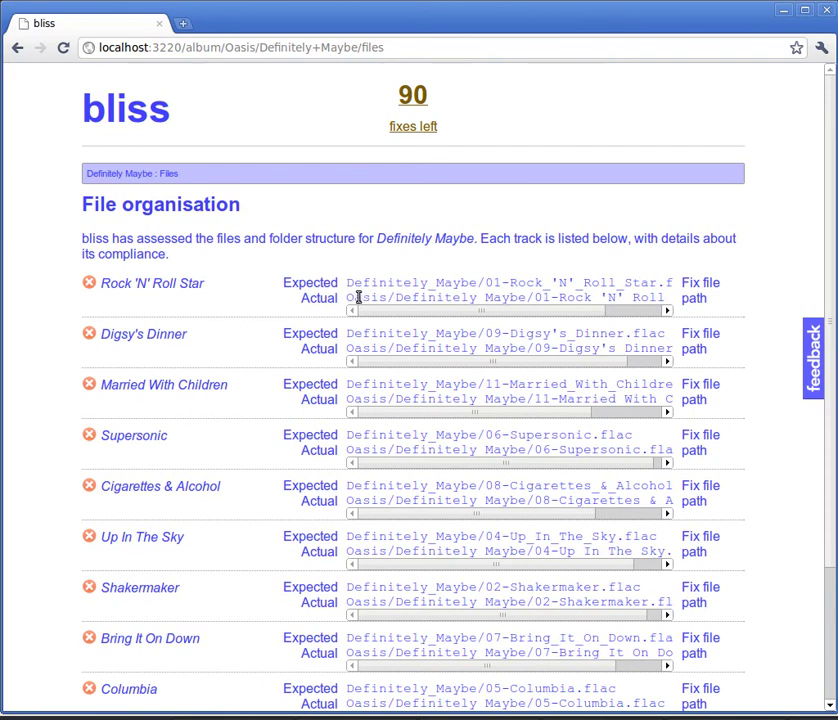
pyautogui.moveTo(348, 297); pyautogui.dragTo(521, 298)
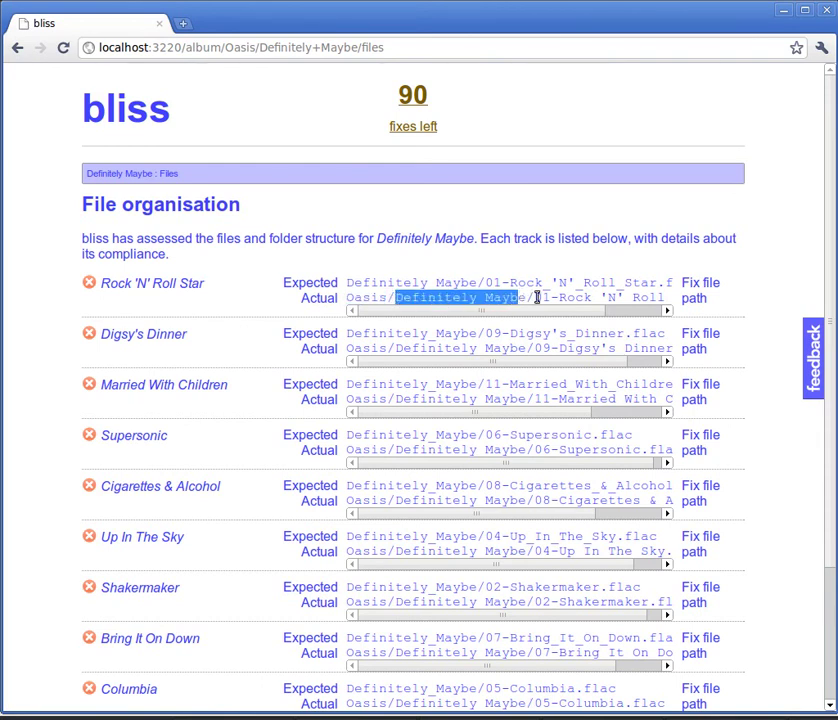
pyautogui.click(537, 297)
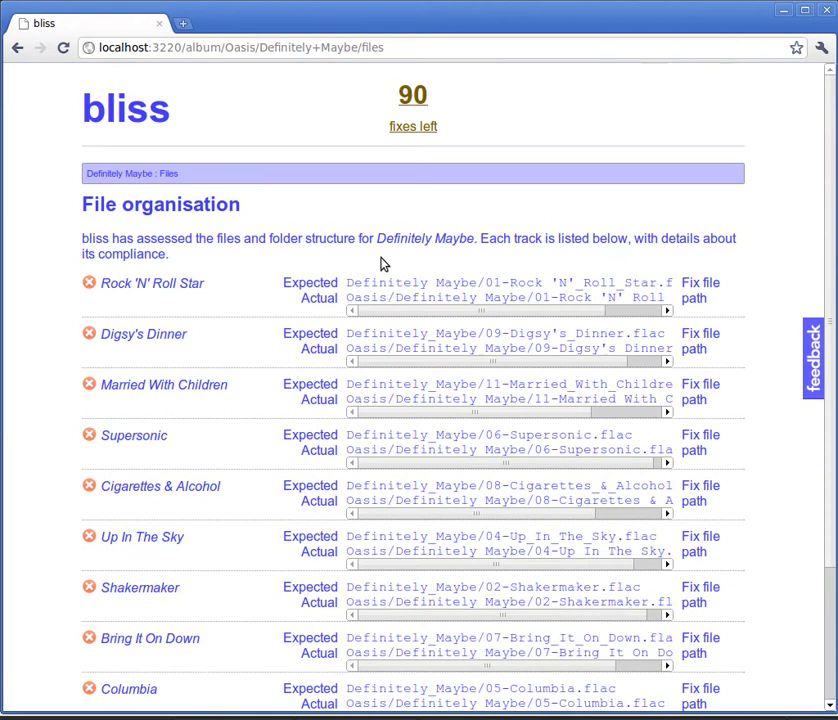
pyautogui.scroll(-1, 395, 275)
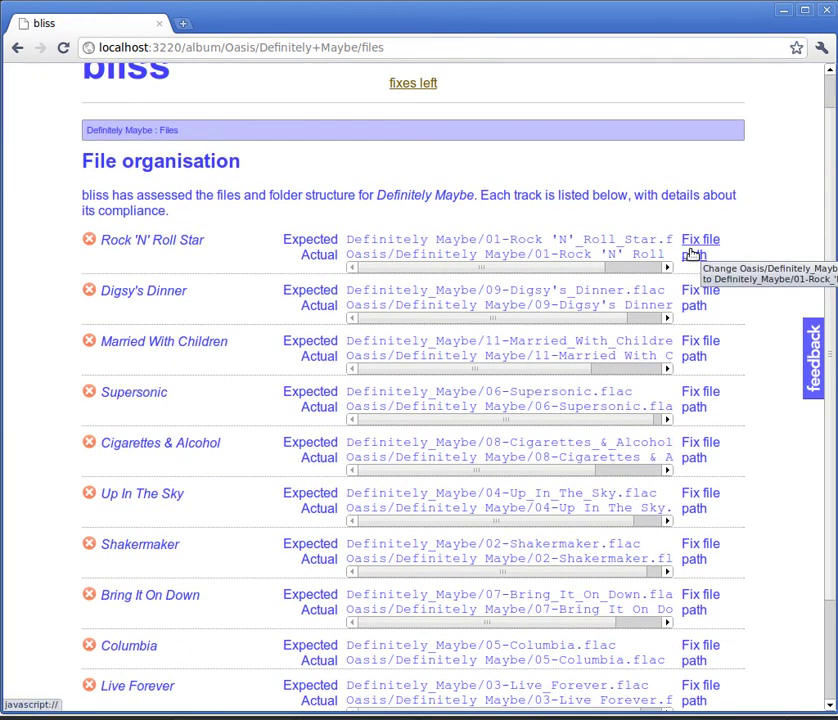
# Step: Fix Rock 'N' Roll Star's file path into Definitely_Maybe and dismiss the Moved notice
pyautogui.click(692, 253)
pyautogui.scroll(-1, 752, 305)
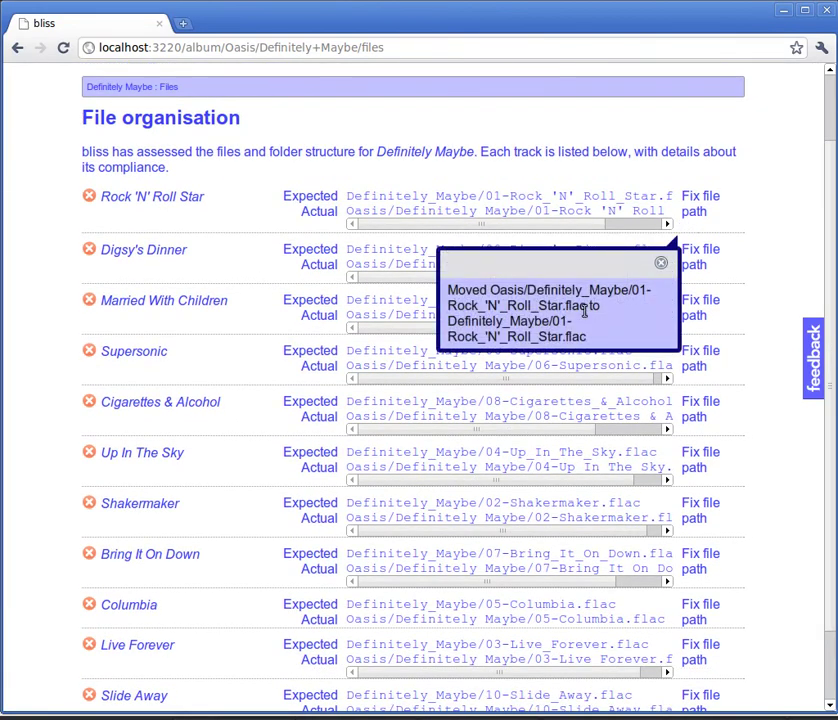
pyautogui.click(661, 263)
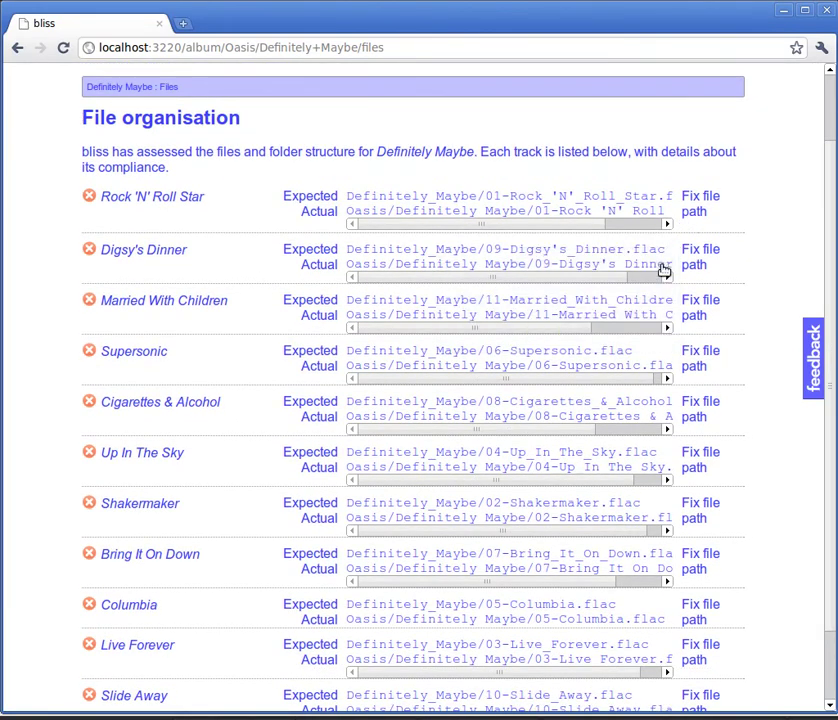
pyautogui.scroll(-3, 758, 350)
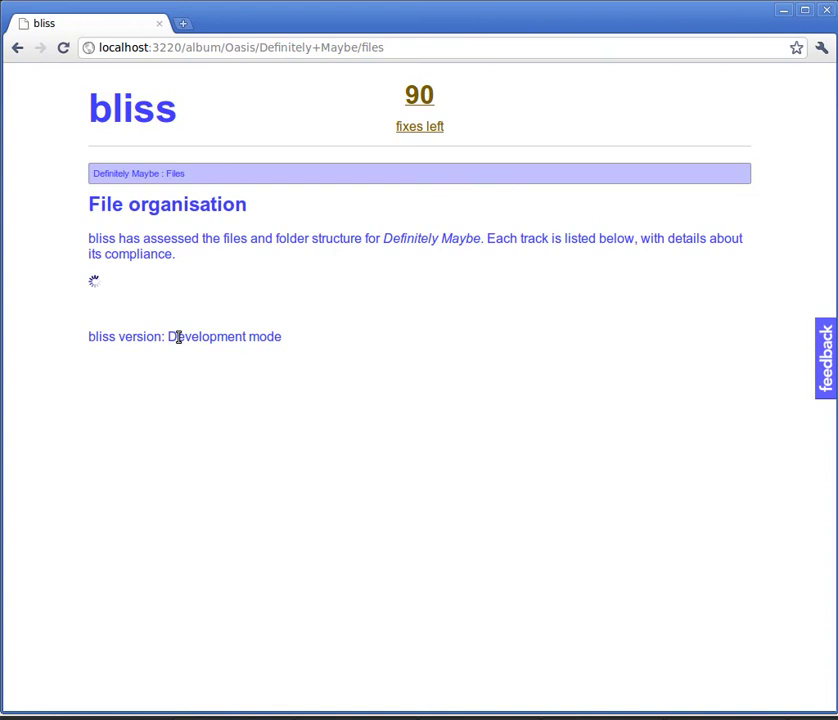
pyautogui.scroll(-3, 260, 403)
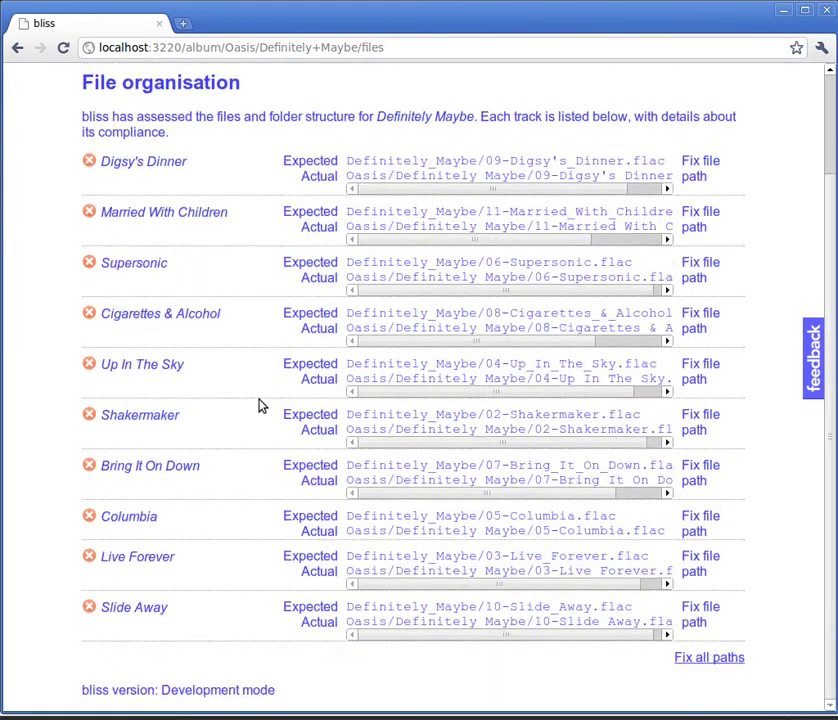
pyautogui.scroll(3, 266, 409)
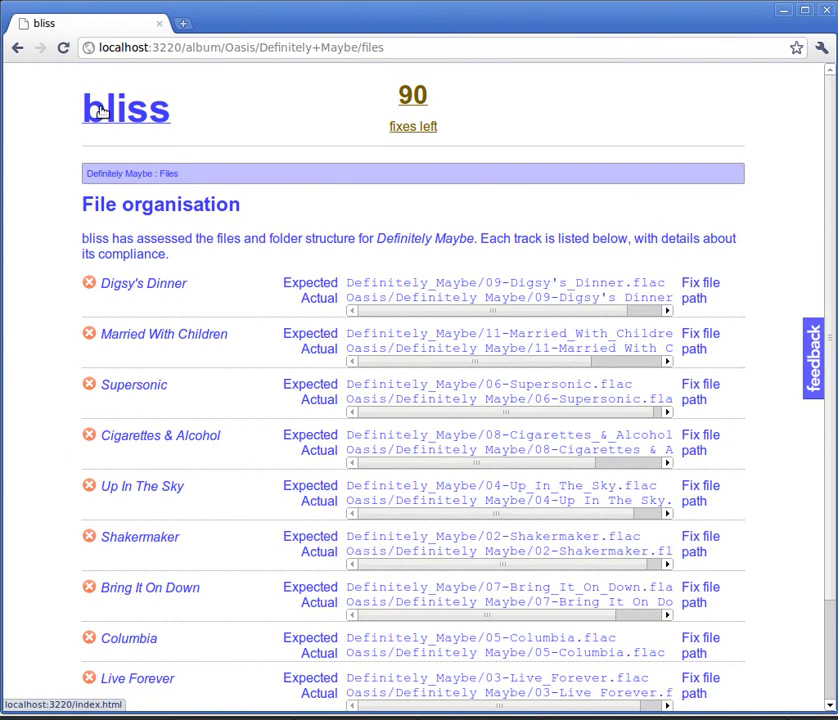
# Step: From the album grid, fix all remaining Definitely Maybe file paths and close the results popup
pyautogui.click(101, 111)
pyautogui.scroll(-4, 415, 426)
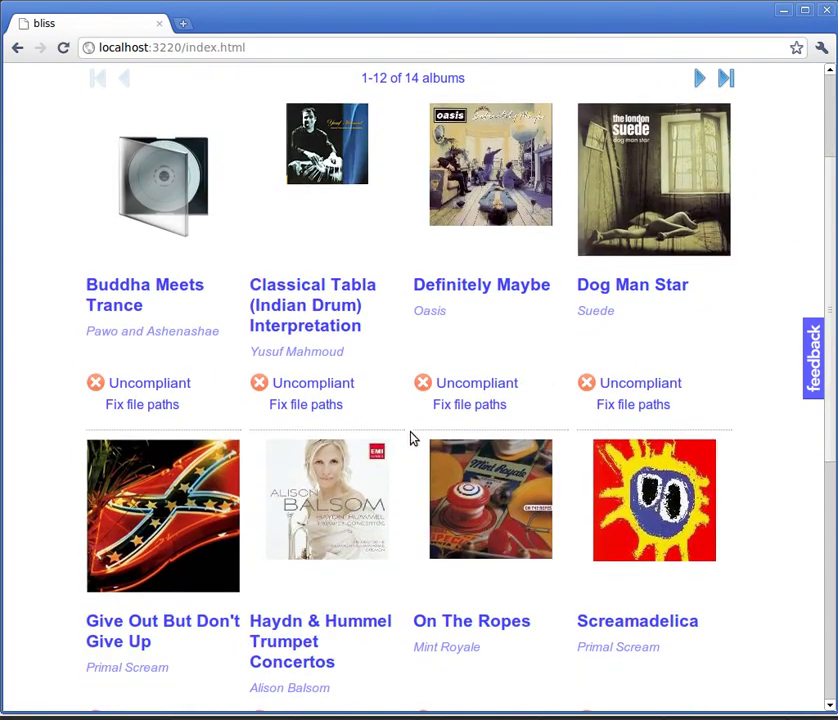
pyautogui.click(484, 408)
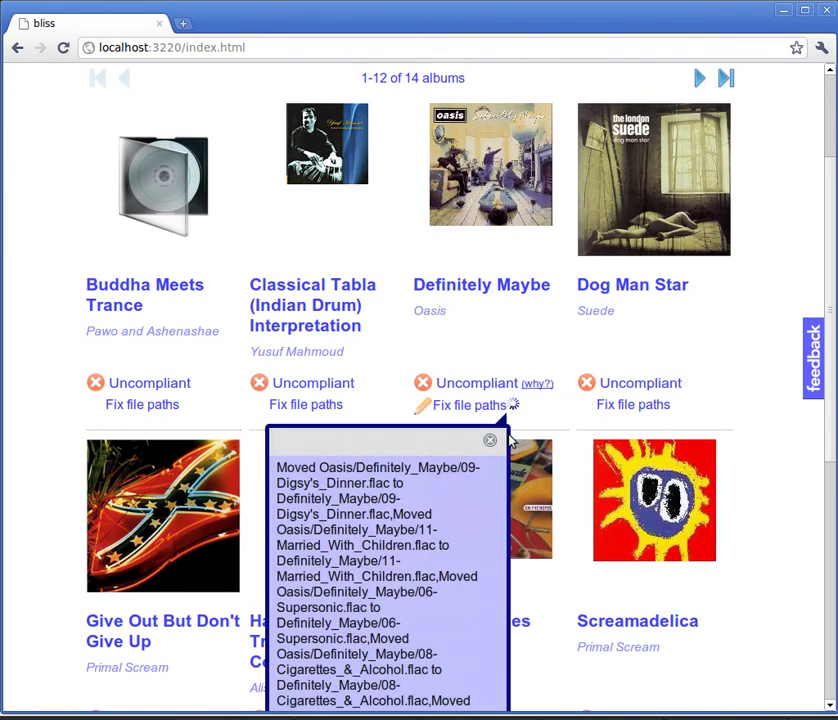
pyautogui.click(490, 441)
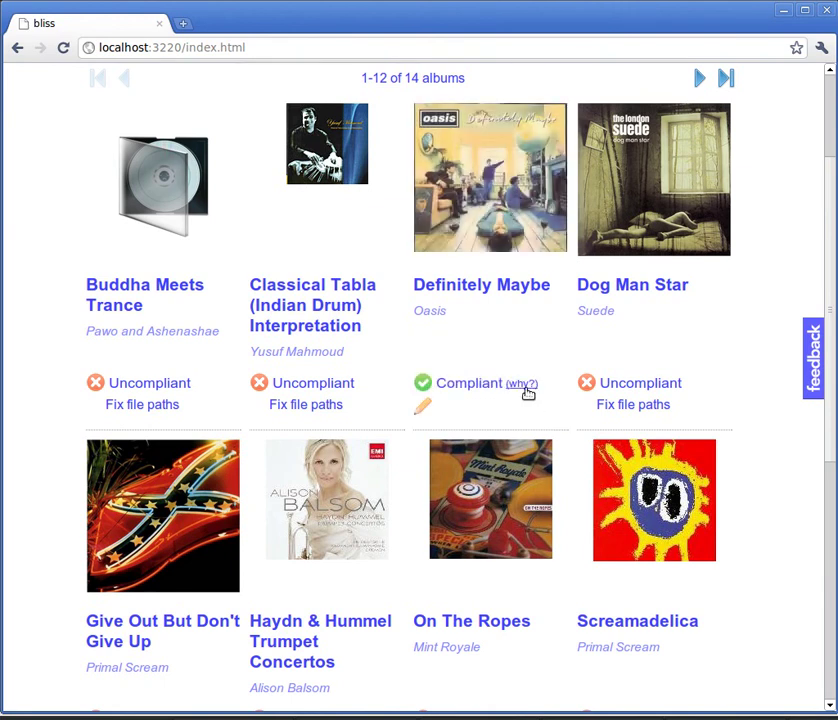
# Step: Open Definitely Maybe's file path details and check the 'Definitely Maybe' folder in Live Forever's path
pyautogui.click(525, 388)
pyautogui.click(468, 467)
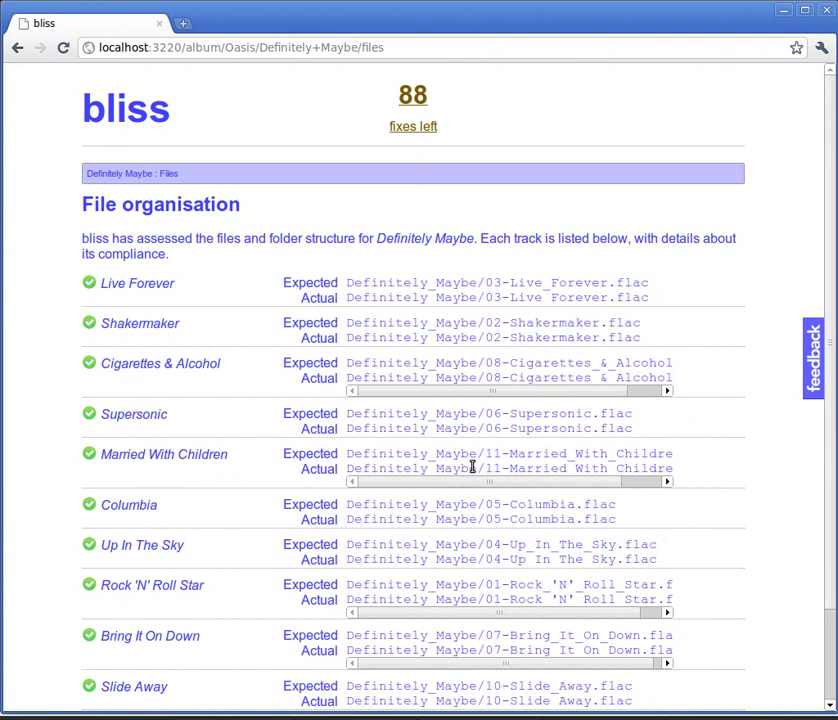
pyautogui.doubleClick(360, 297)
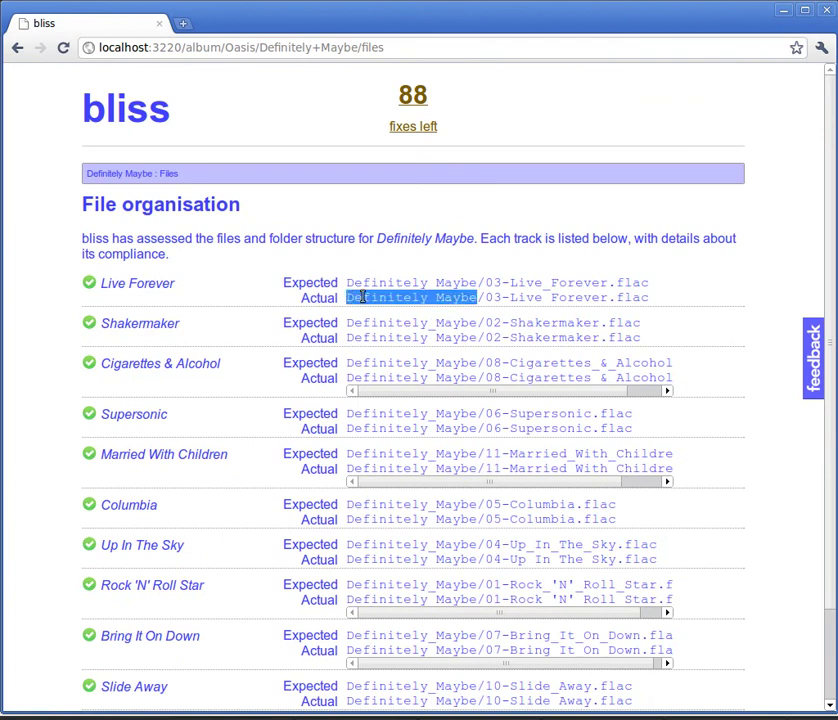
pyautogui.moveTo(477, 297); pyautogui.dragTo(351, 297)
pyautogui.click(371, 297)
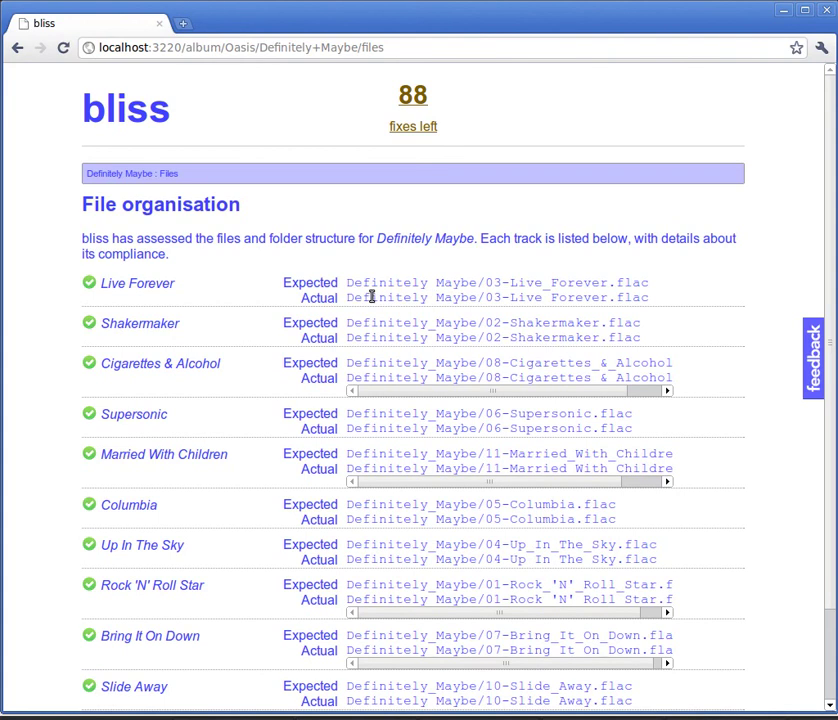
pyautogui.scroll(-2, 264, 361)
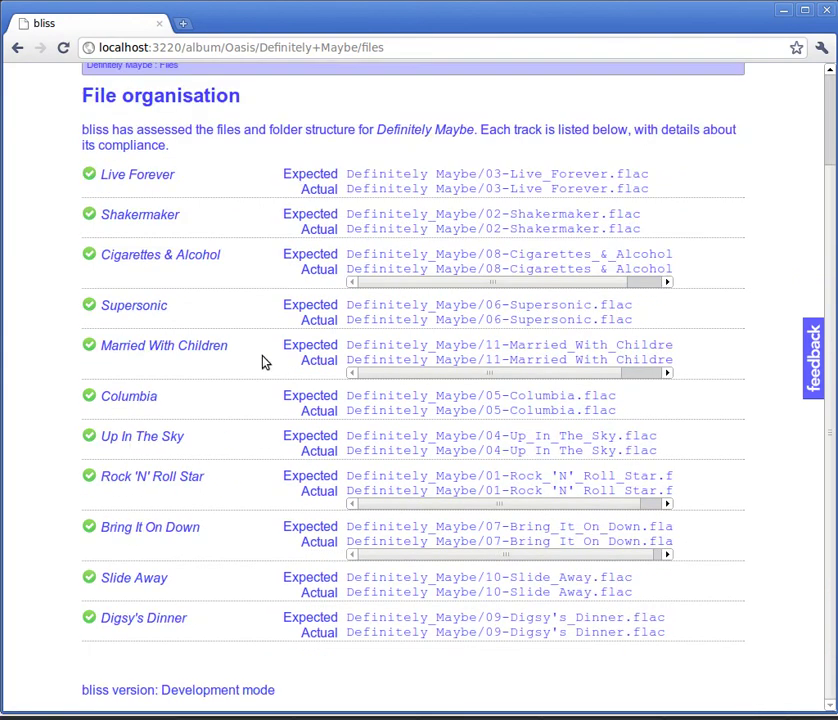
# Step: Go back to the album overview and scroll the grid to confirm only Definitely Maybe is Compliant
pyautogui.scroll(2, 172, 172)
pyautogui.click(138, 121)
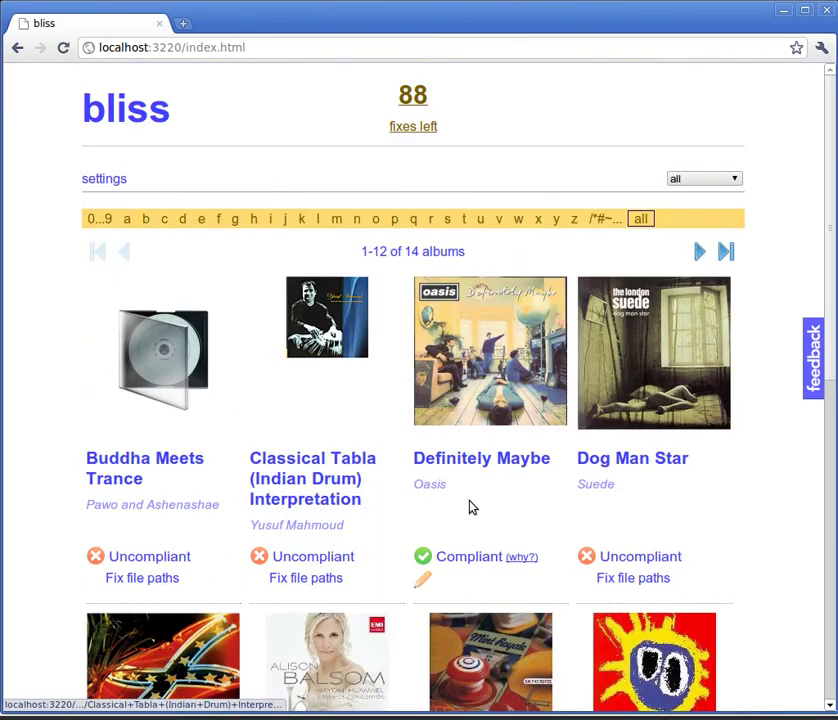
pyautogui.scroll(-5, 692, 521)
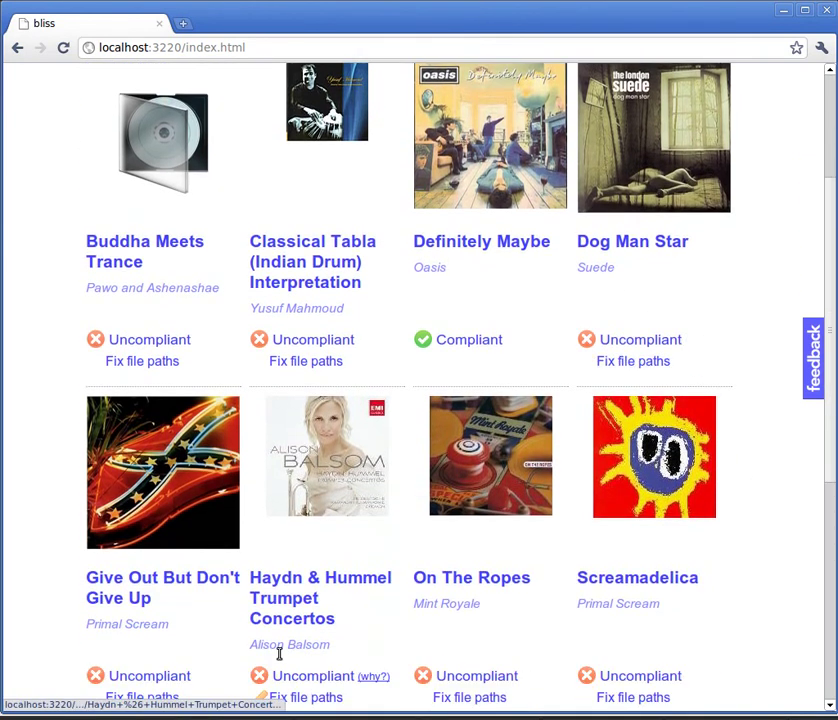
pyautogui.scroll(-2, 318, 640)
pyautogui.scroll(-2, 560, 621)
pyautogui.scroll(-5, 592, 622)
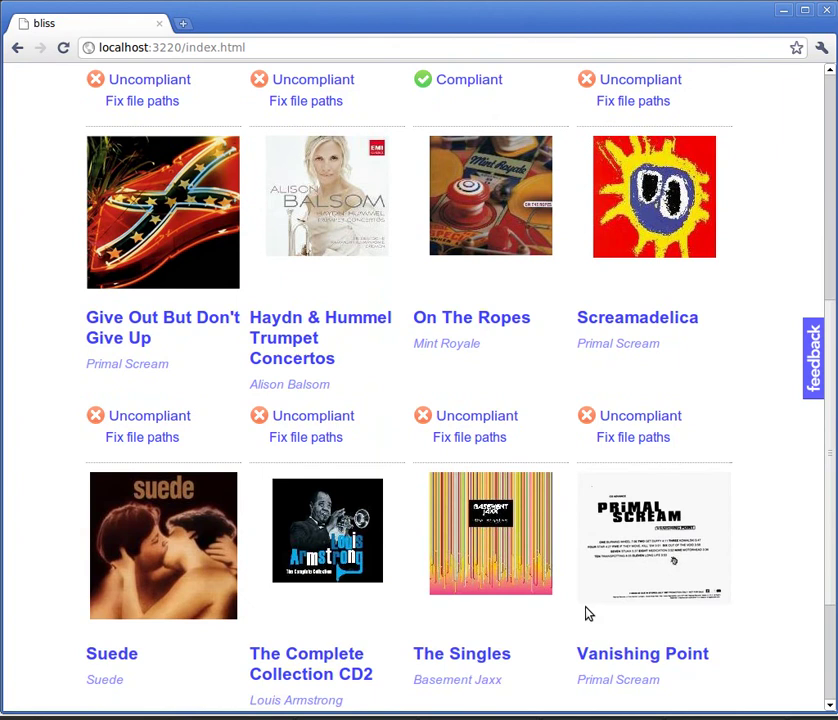
pyautogui.scroll(-1, 548, 557)
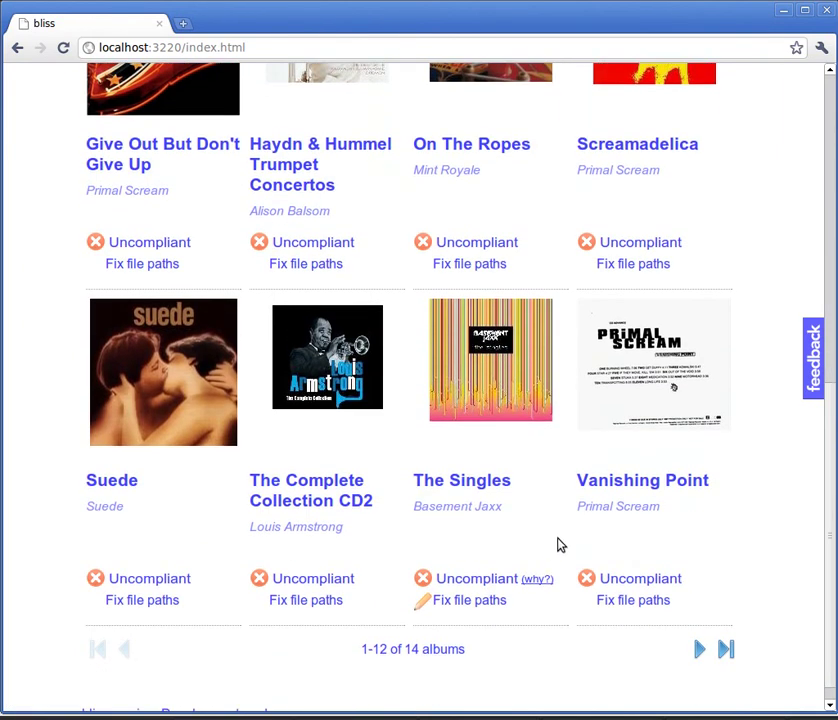